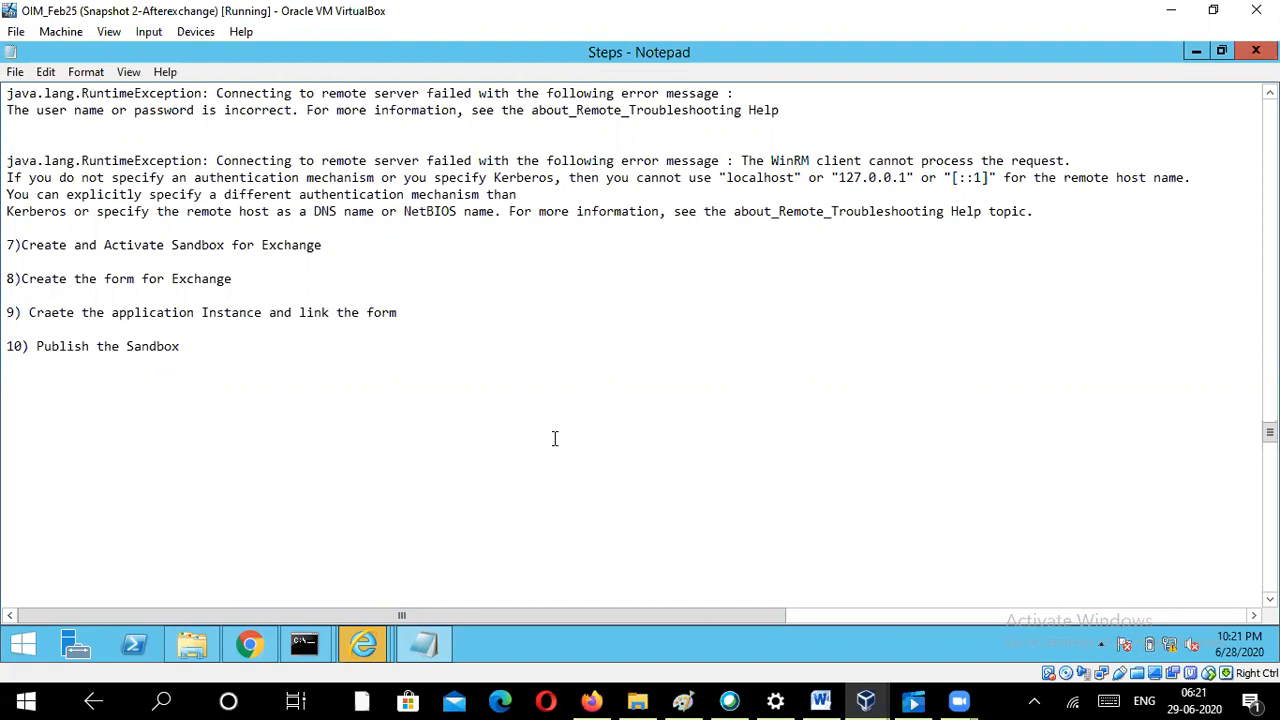
# Review the Exchange connector setup steps and the listed connection error messages in the Steps notes.
pyautogui.scroll(1, 554, 438)
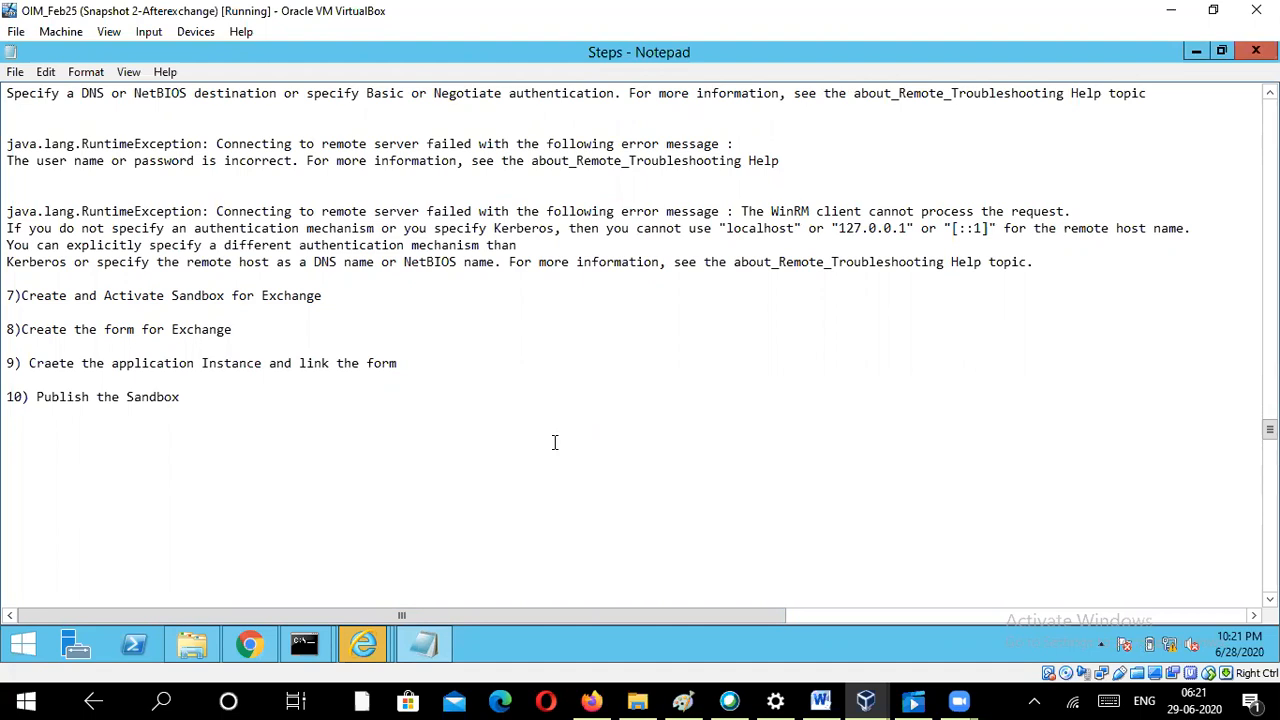
pyautogui.scroll(2, 554, 442)
pyautogui.scroll(-1, 554, 442)
pyautogui.scroll(3, 554, 442)
pyautogui.scroll(5, 554, 442)
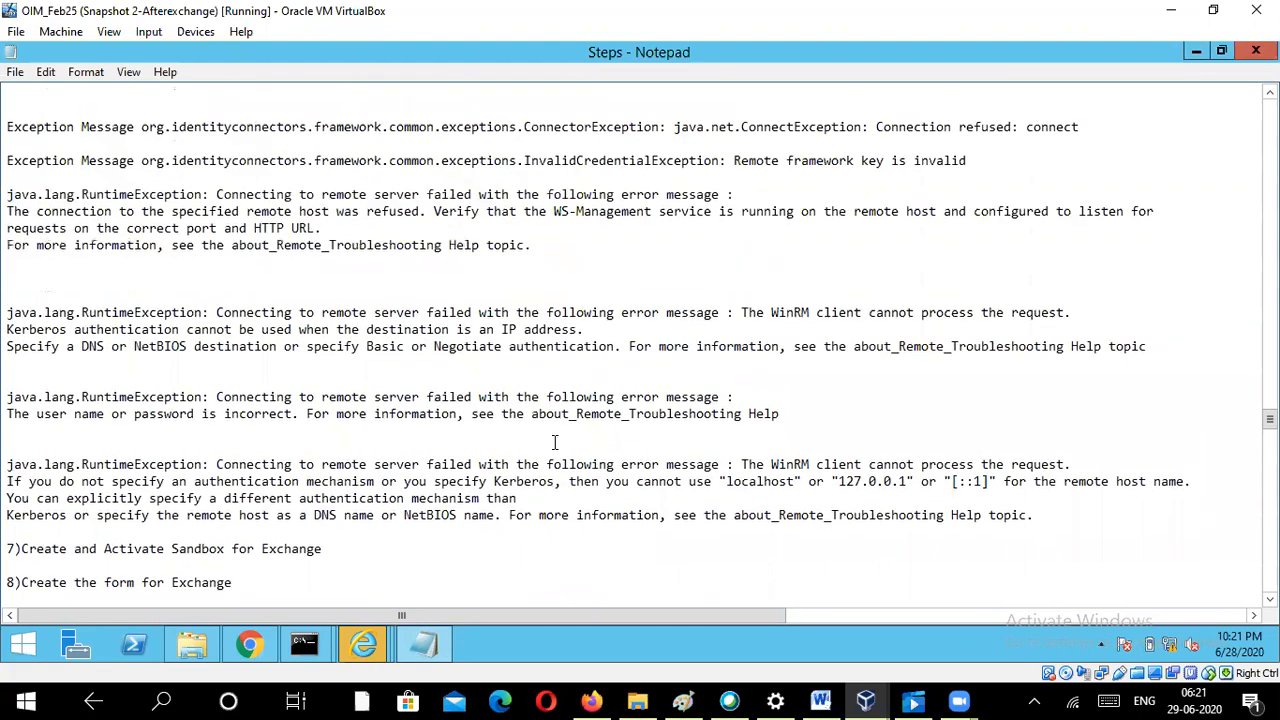
pyautogui.scroll(-1, 554, 442)
pyautogui.scroll(1, 554, 442)
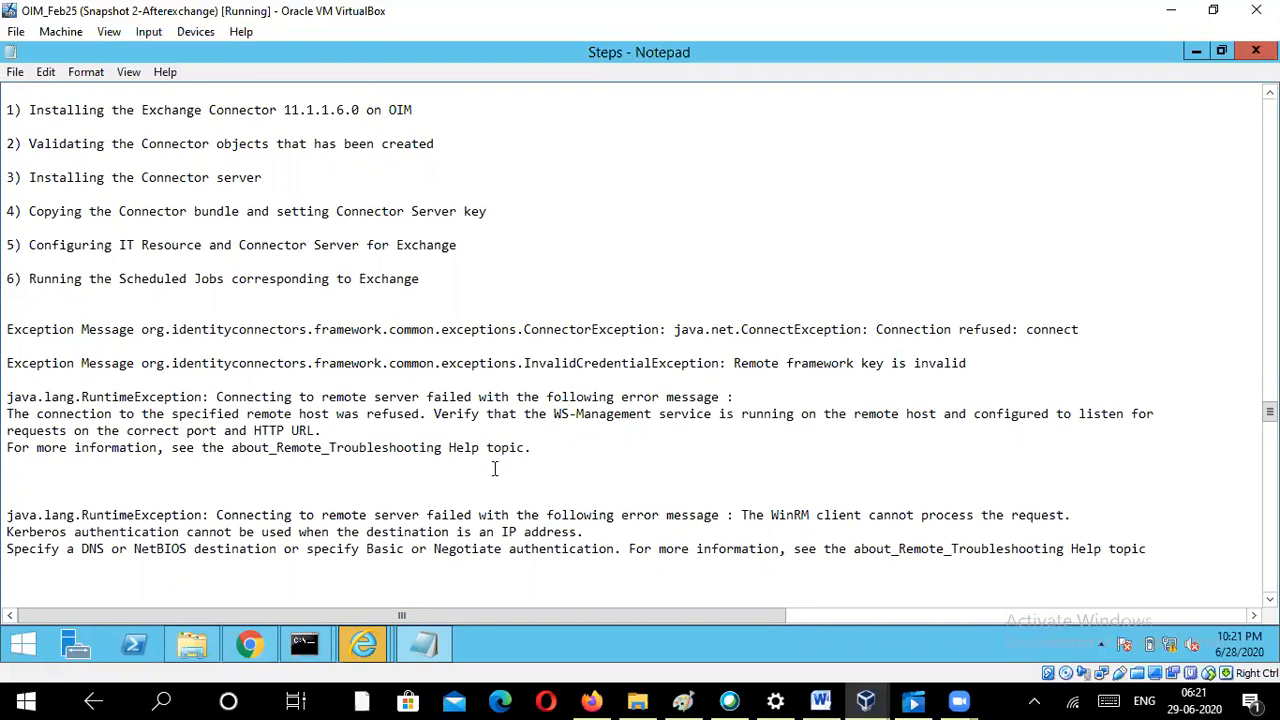
pyautogui.scroll(-1, 506, 440)
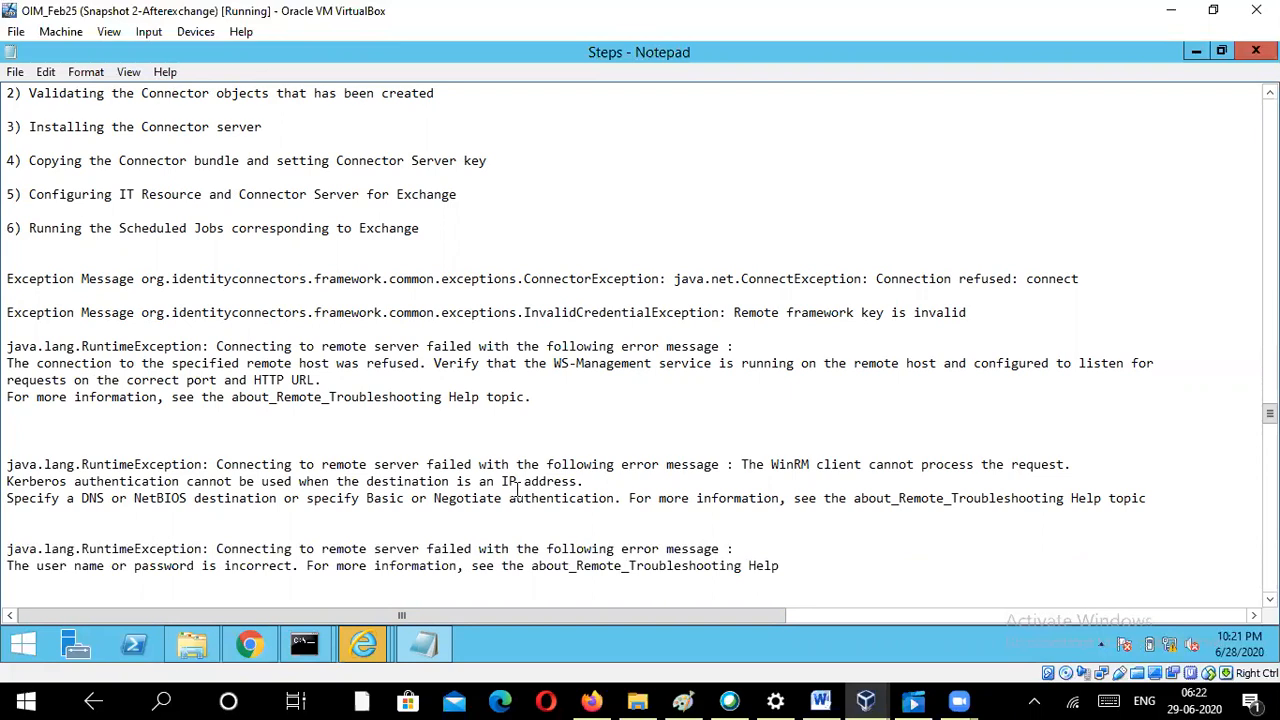
pyautogui.scroll(-1, 517, 489)
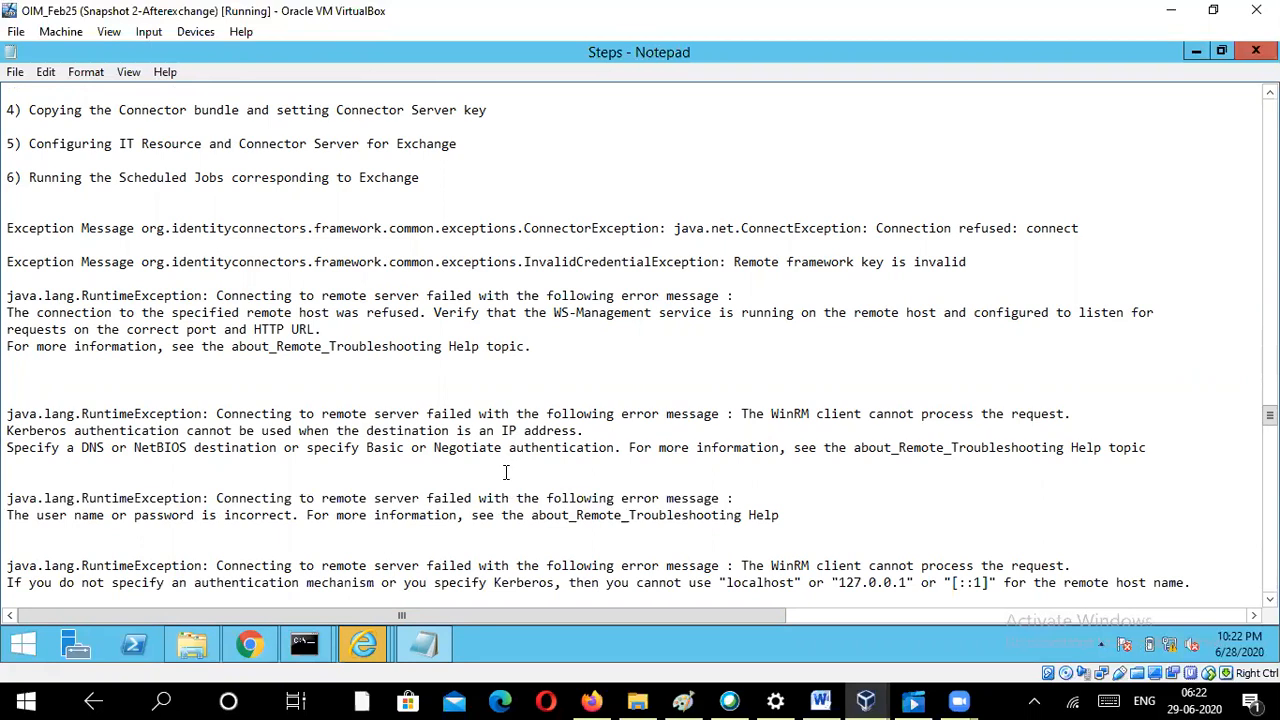
pyautogui.scroll(-1, 506, 472)
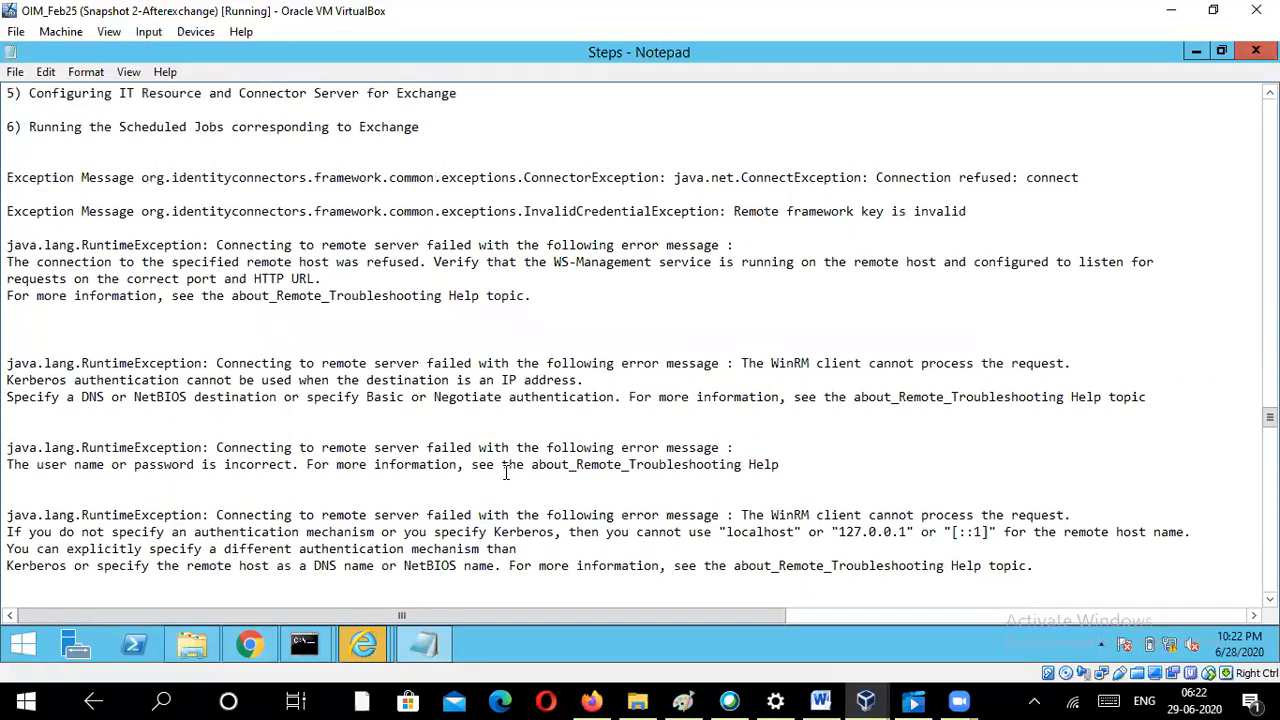
pyautogui.scroll(-2, 506, 472)
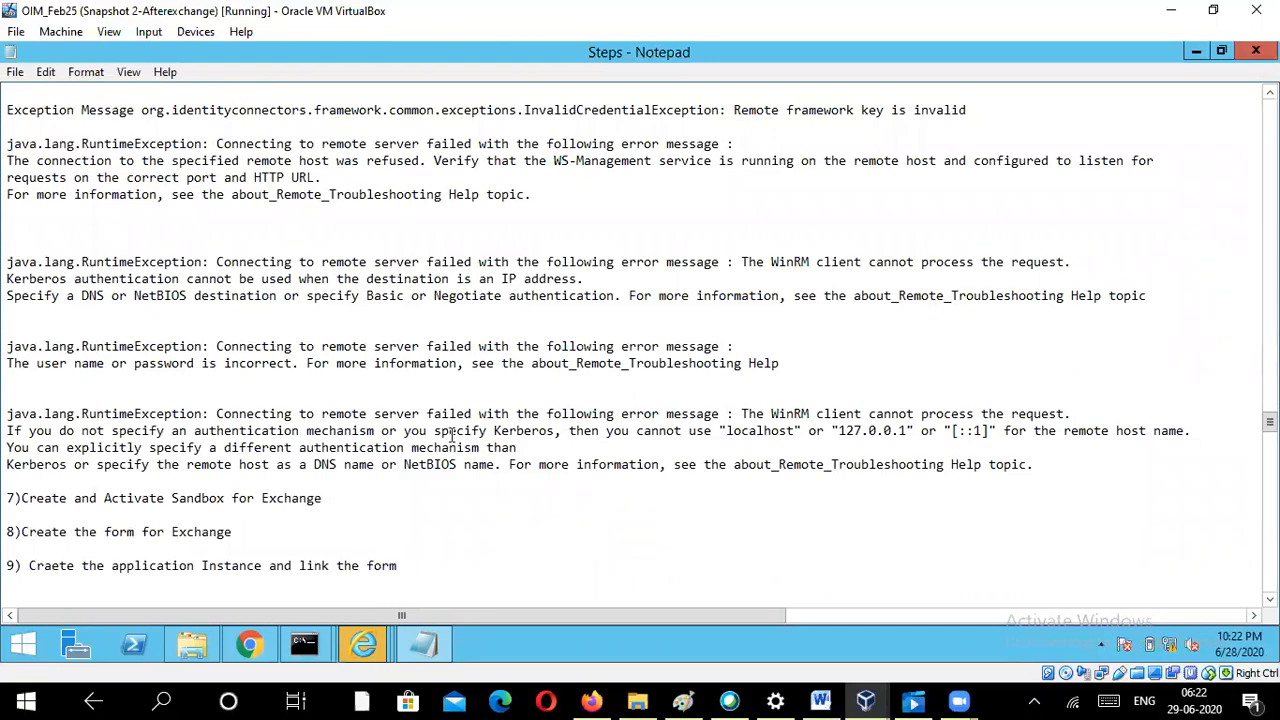
# Switch to the Identity System Administration window in Internet Explorer, where the ExchangeMailboxAppIns application instance is open.
pyautogui.moveTo(364, 644)
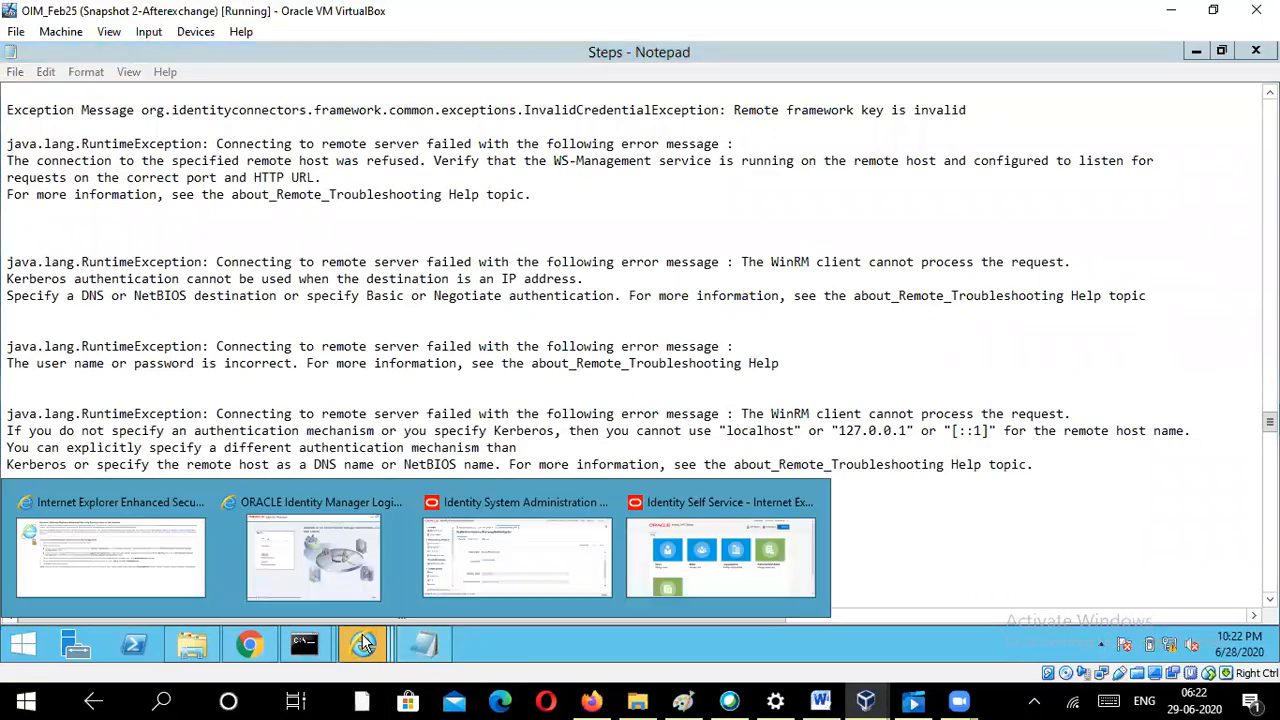
pyautogui.click(690, 565)
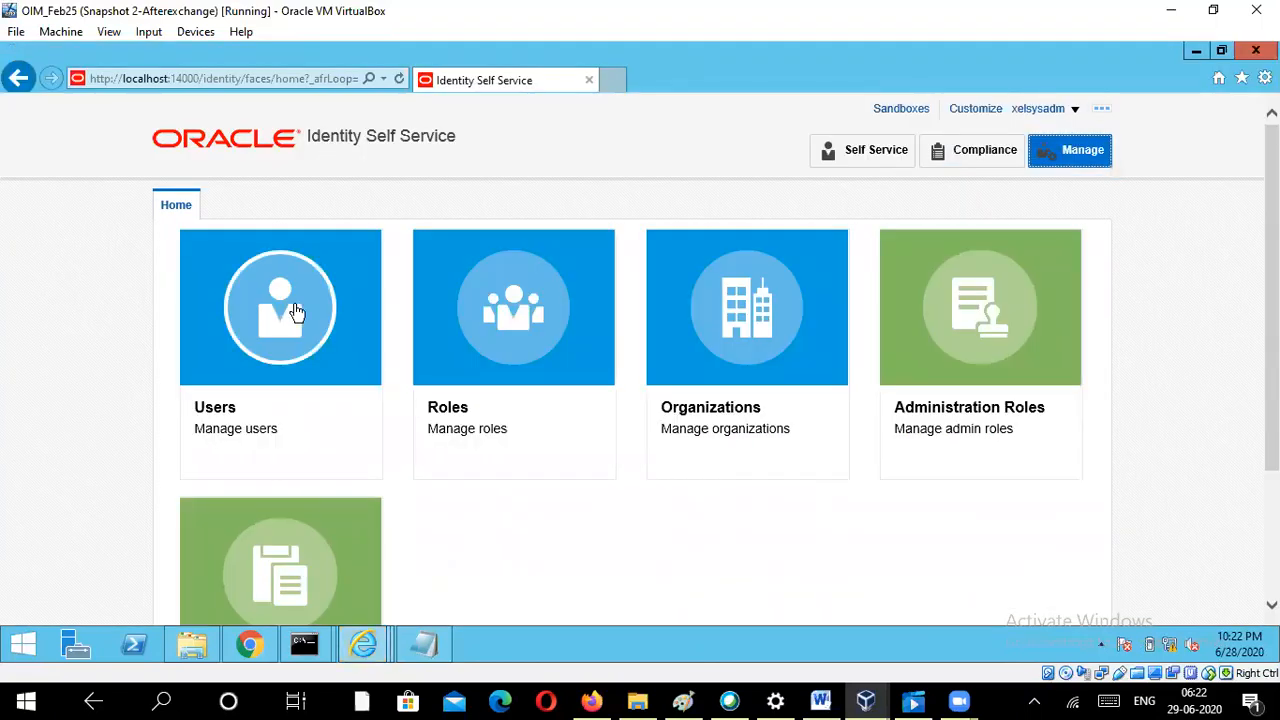
pyautogui.moveTo(366, 648)
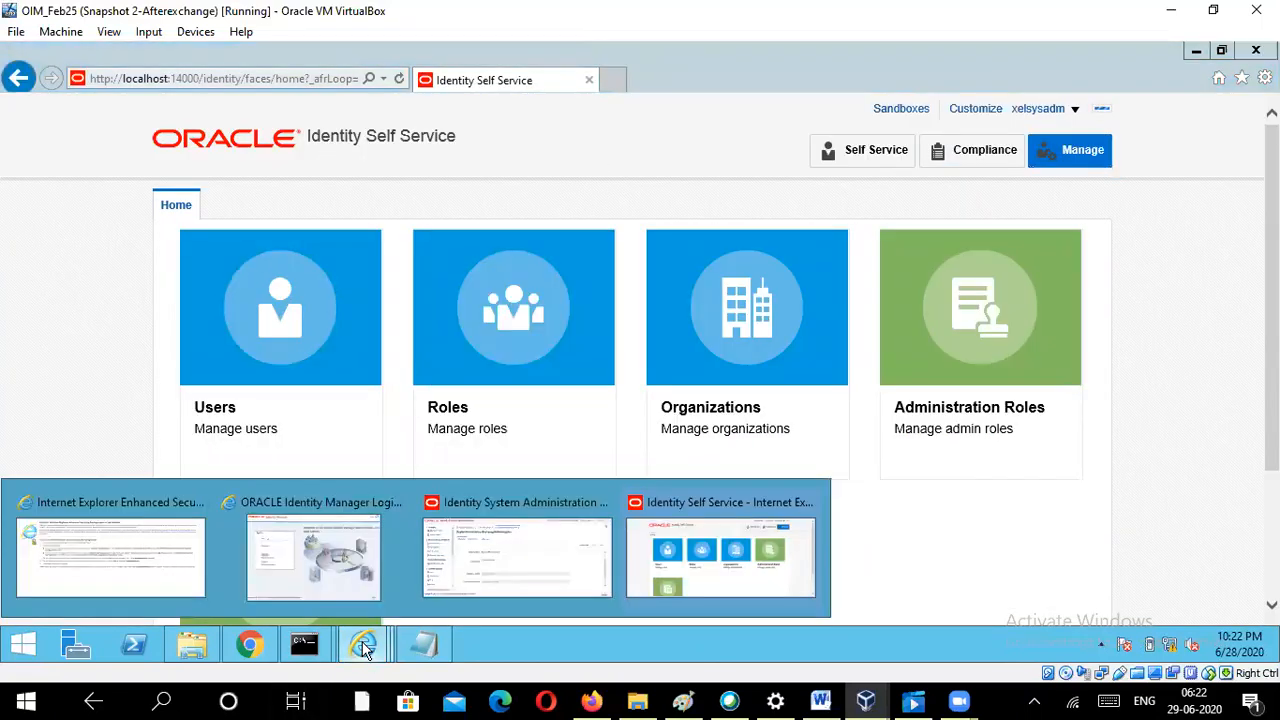
pyautogui.click(482, 577)
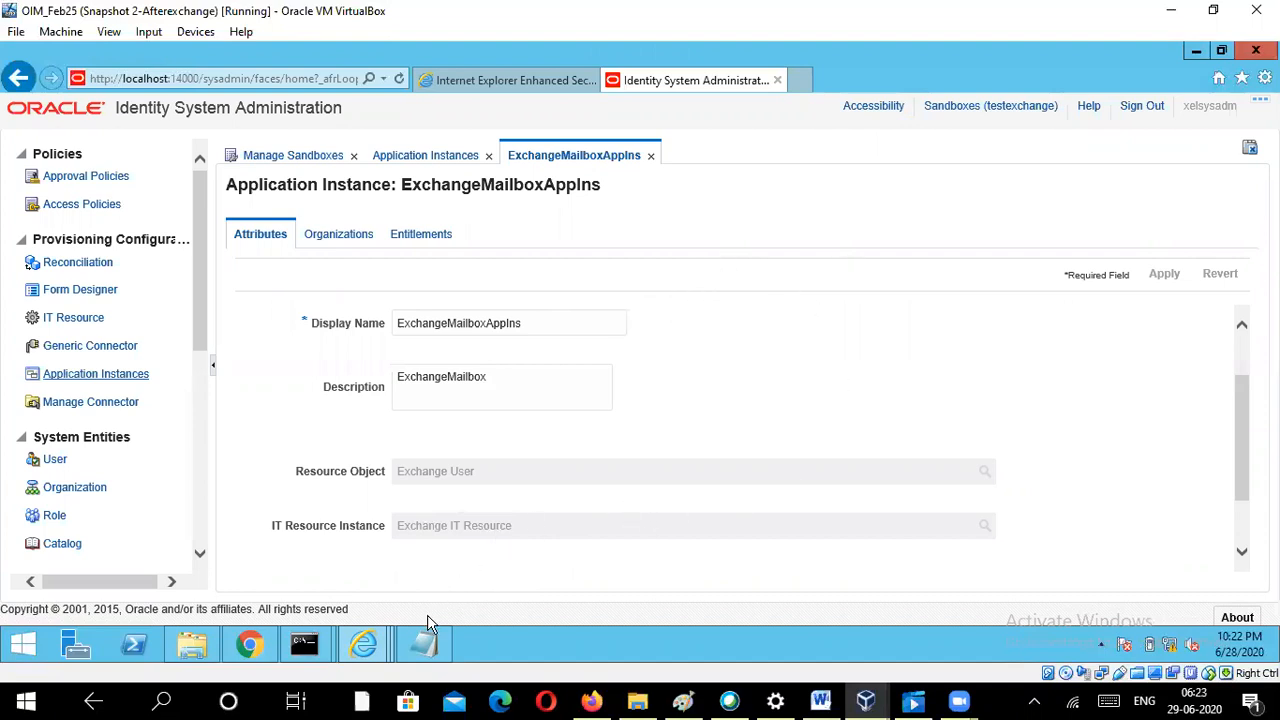
# Check the application instances search page and examine the ExchangeMailboxAppIns attributes, including its resource object, IT resource instance and form.
pyautogui.moveTo(427, 632)
pyautogui.scroll(-1, 117, 371)
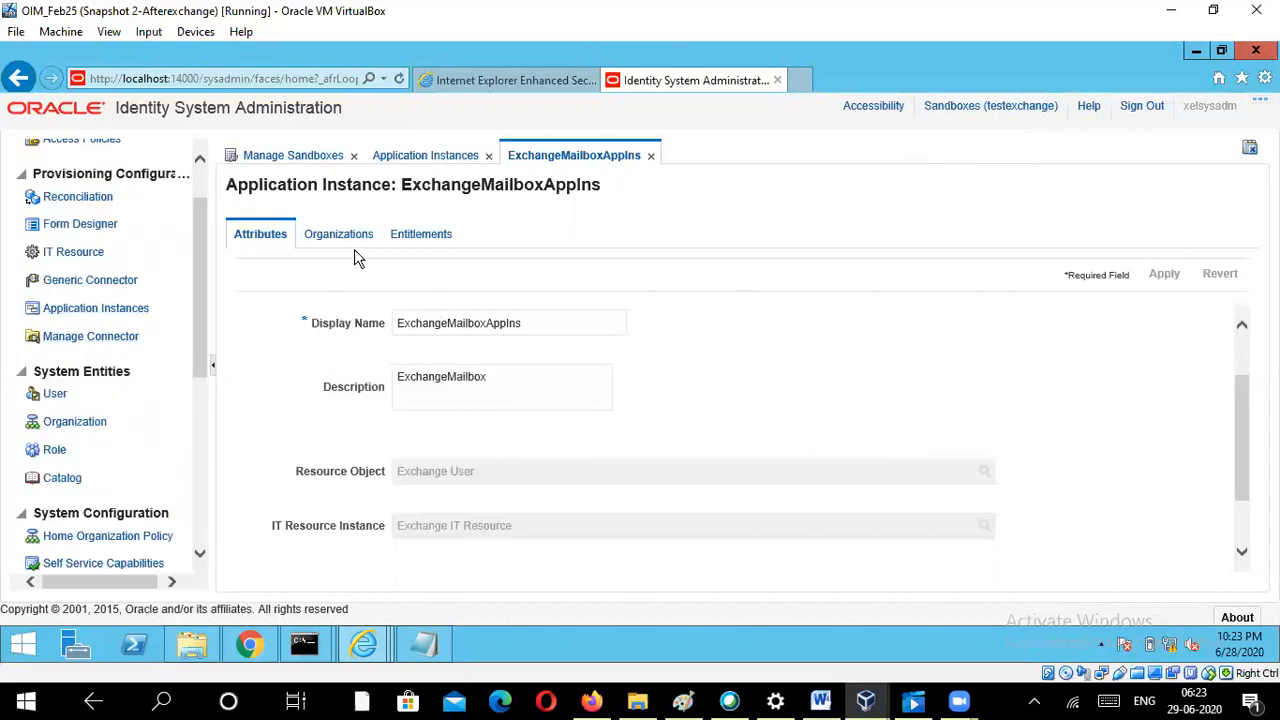
pyautogui.click(420, 164)
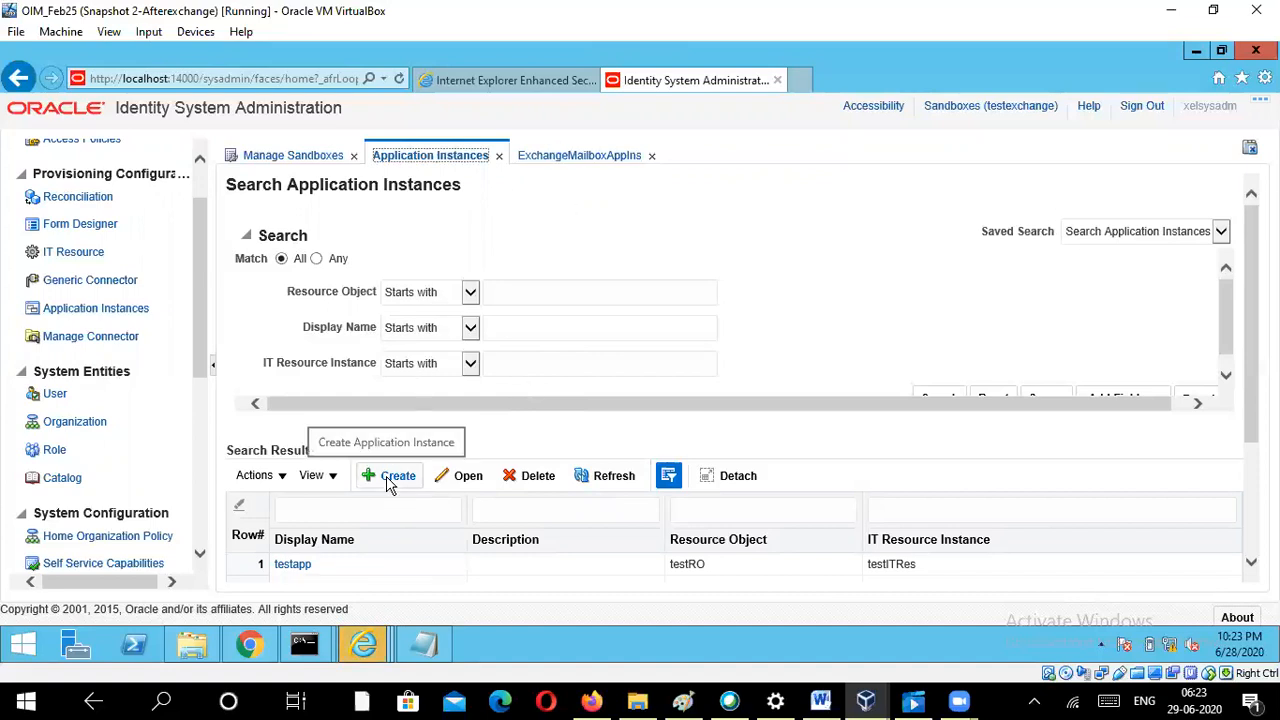
pyautogui.click(585, 164)
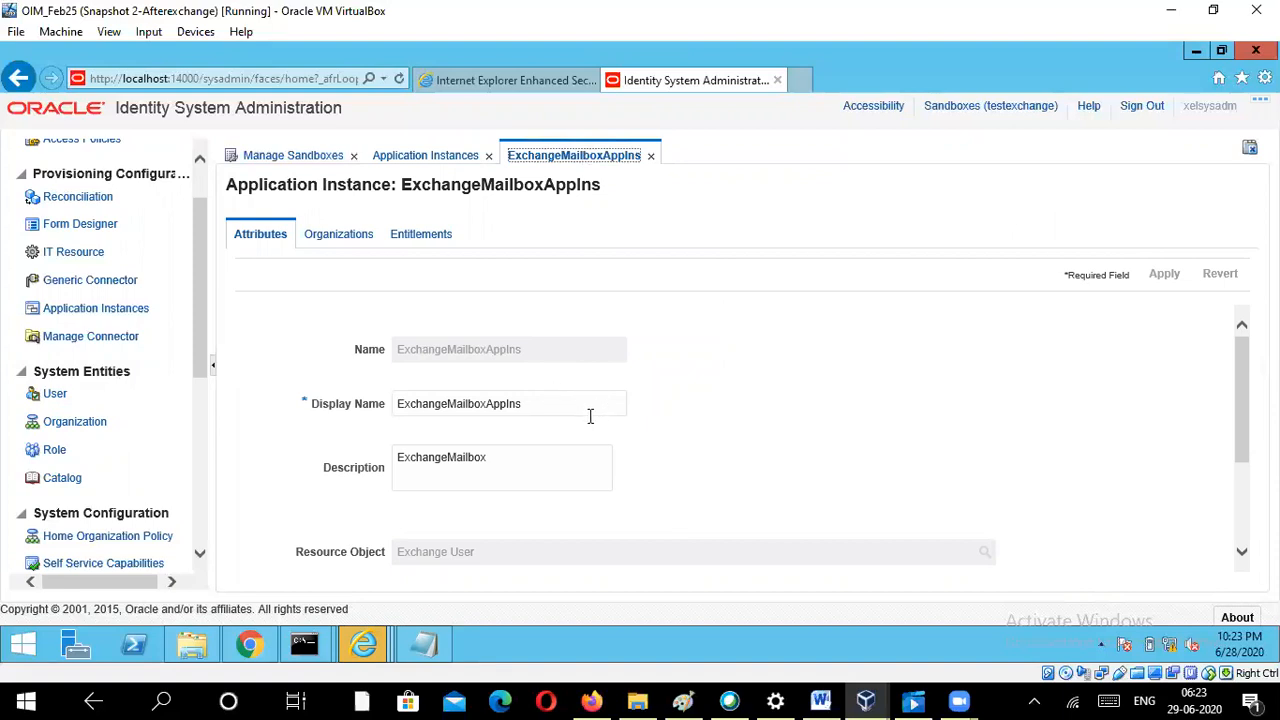
pyautogui.scroll(-2, 595, 410)
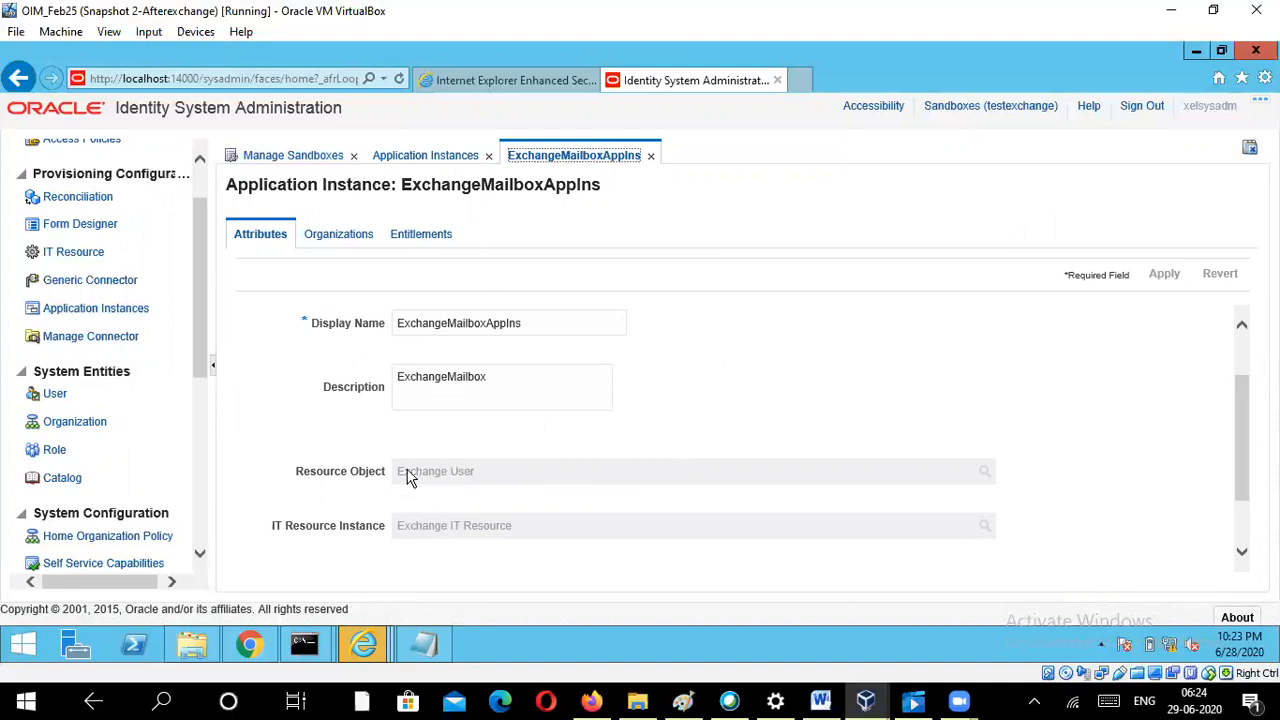
pyautogui.scroll(-2, 476, 470)
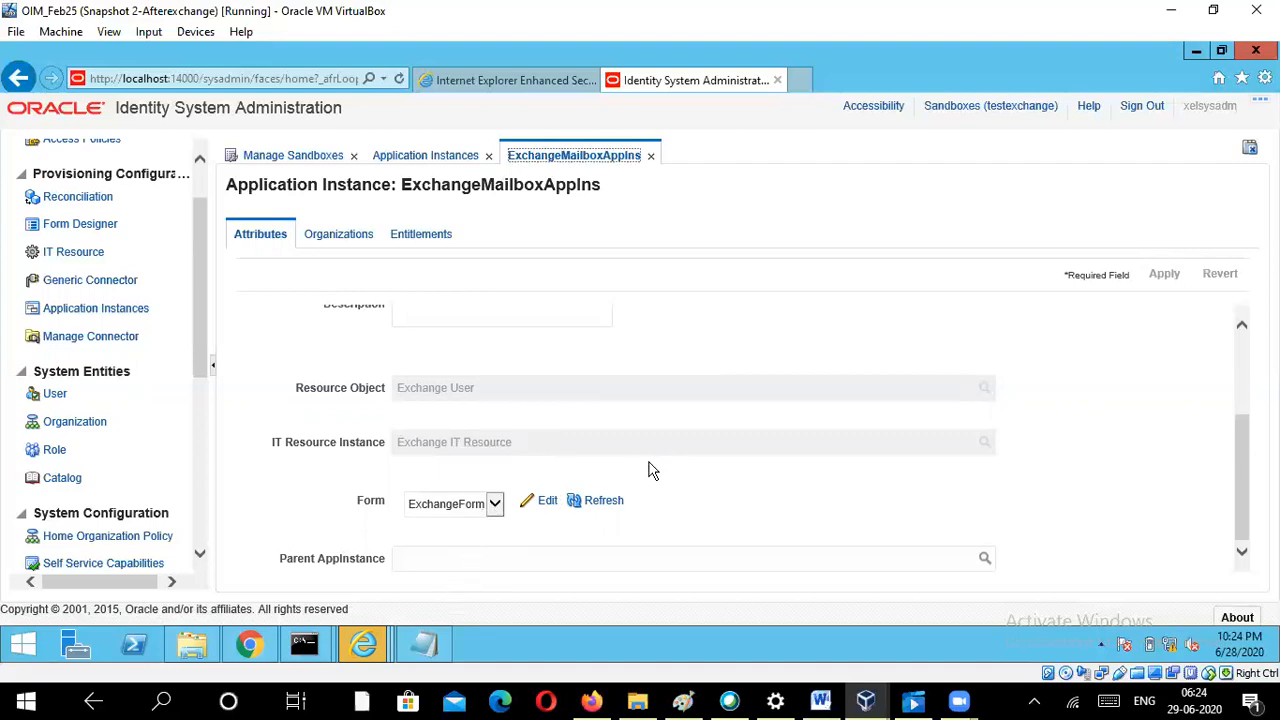
pyautogui.scroll(3, 637, 444)
pyautogui.scroll(-3, 651, 420)
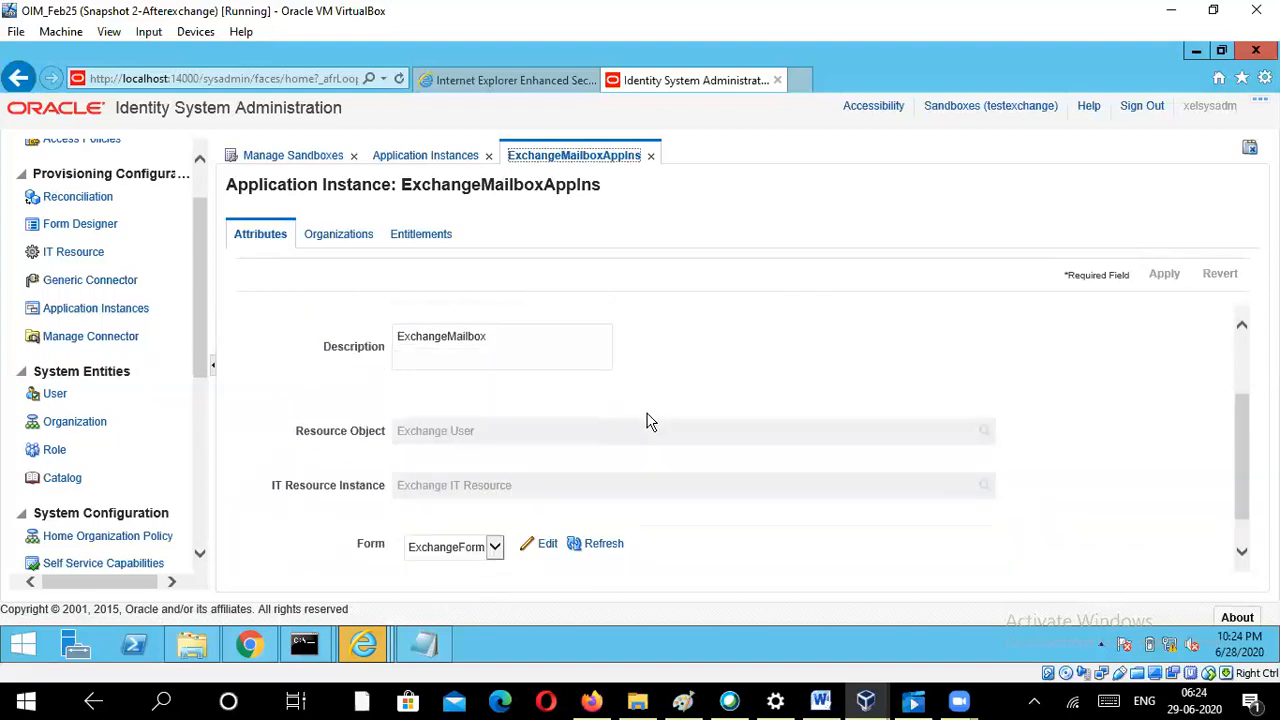
pyautogui.scroll(1, 615, 420)
pyautogui.scroll(-1, 760, 390)
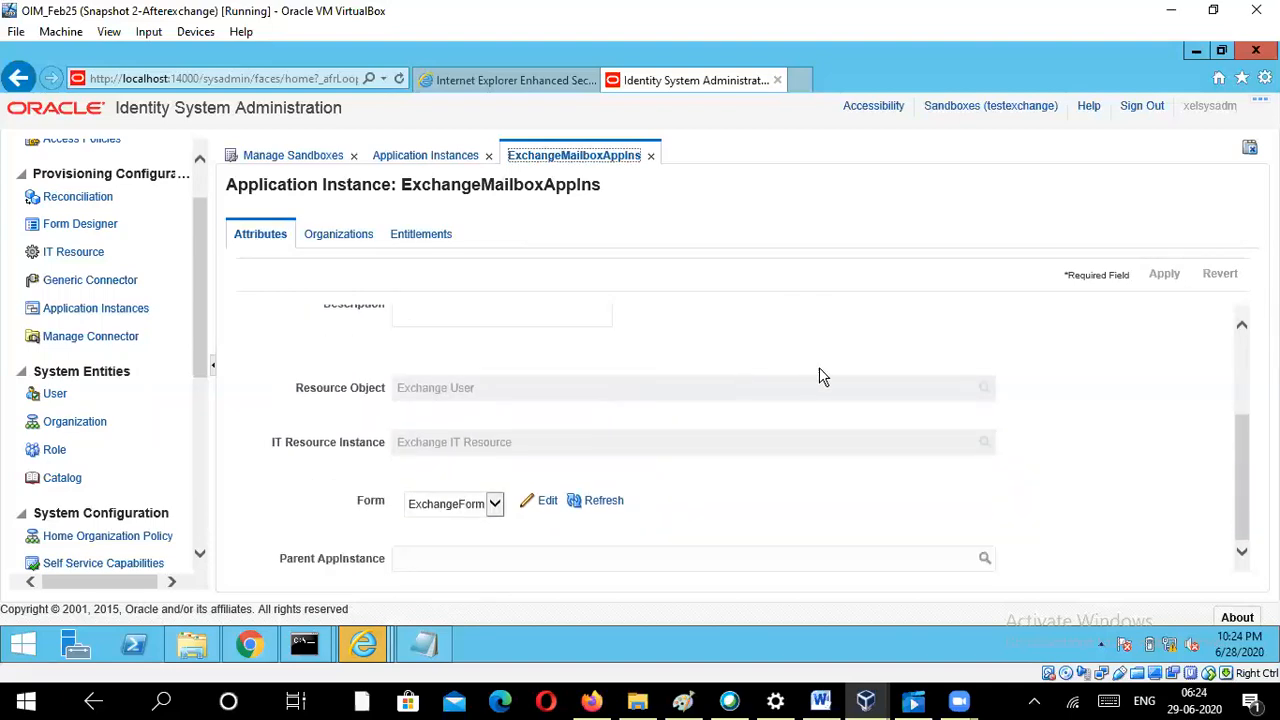
pyautogui.scroll(3, 829, 372)
pyautogui.scroll(-1, 830, 372)
pyautogui.scroll(1, 830, 375)
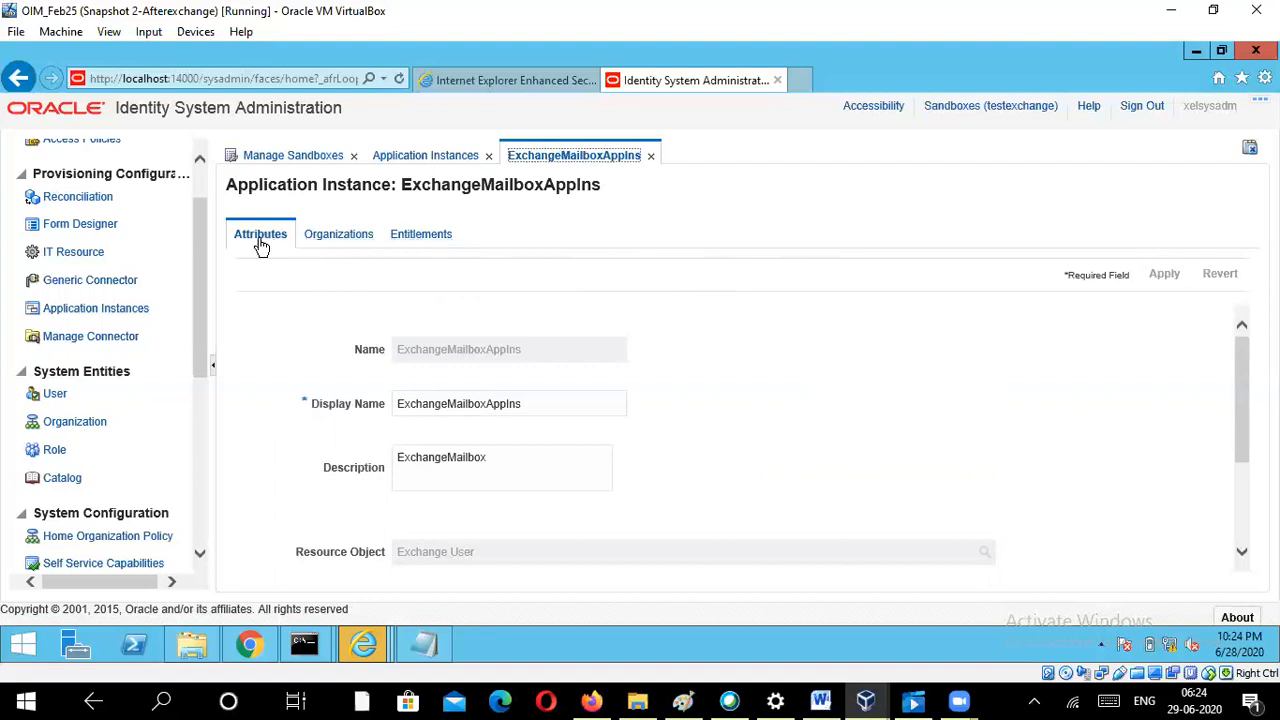
# View the organizations and the entitlements assigned to the ExchangeMailboxAppIns application instance.
pyautogui.click(326, 242)
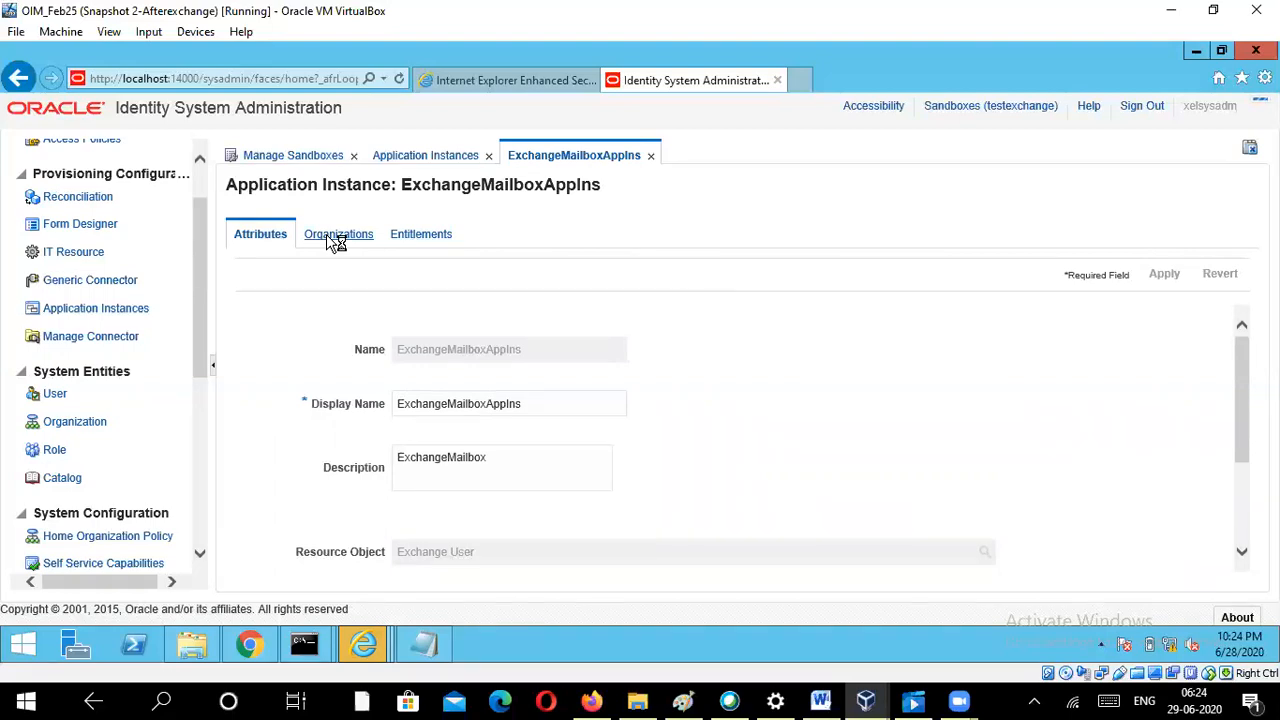
pyautogui.click(345, 236)
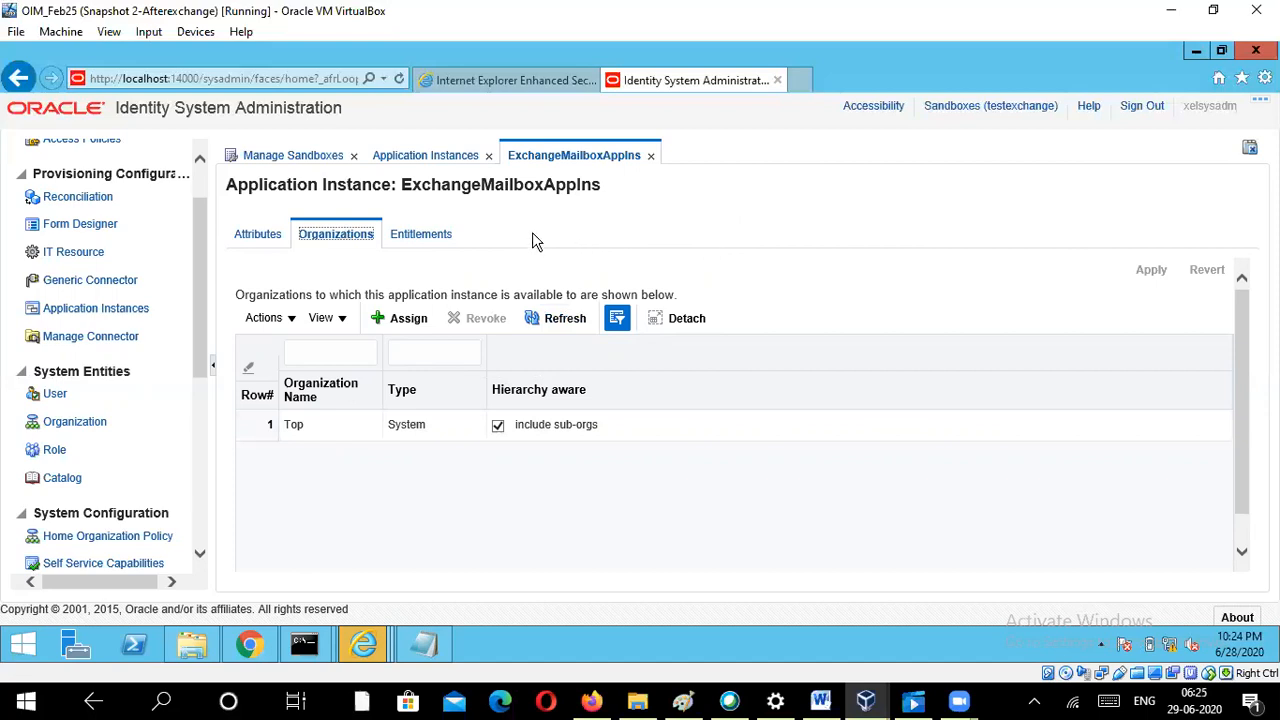
pyautogui.click(451, 243)
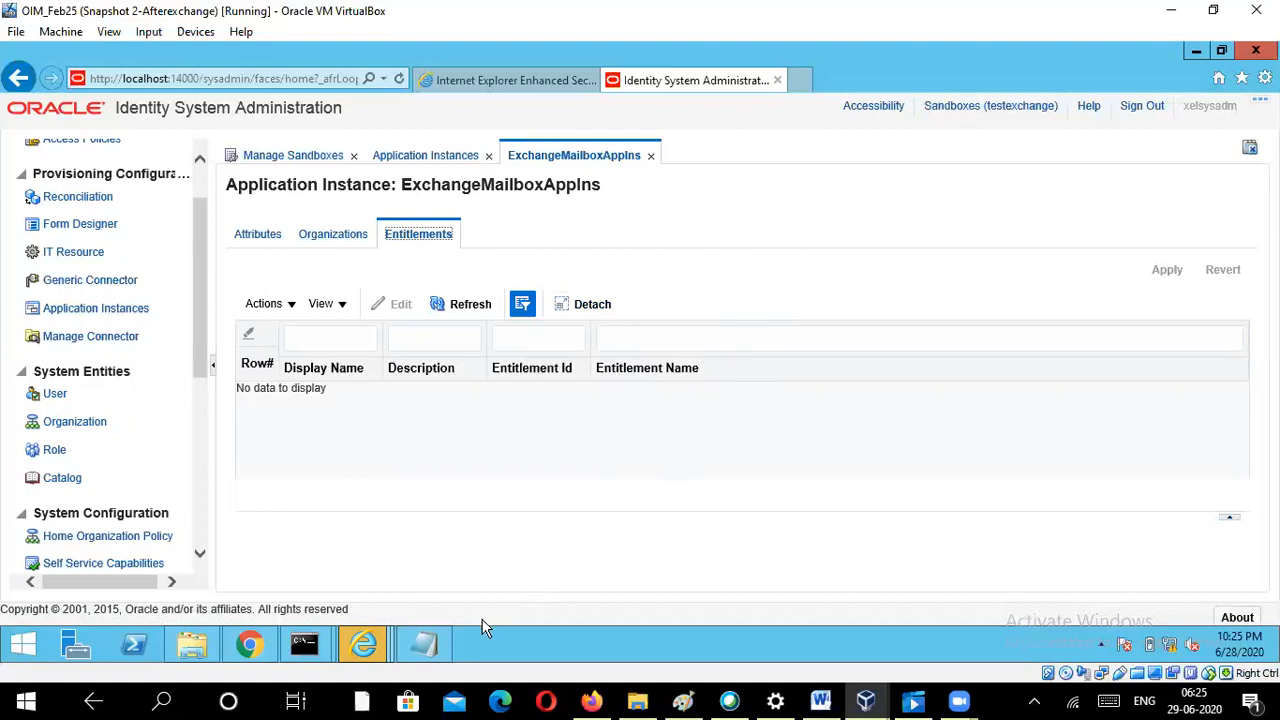
# Switch to the Steps notes in Notepad and add the line "10 ) Publishing the Sandbox" below step 9.
pyautogui.moveTo(427, 631)
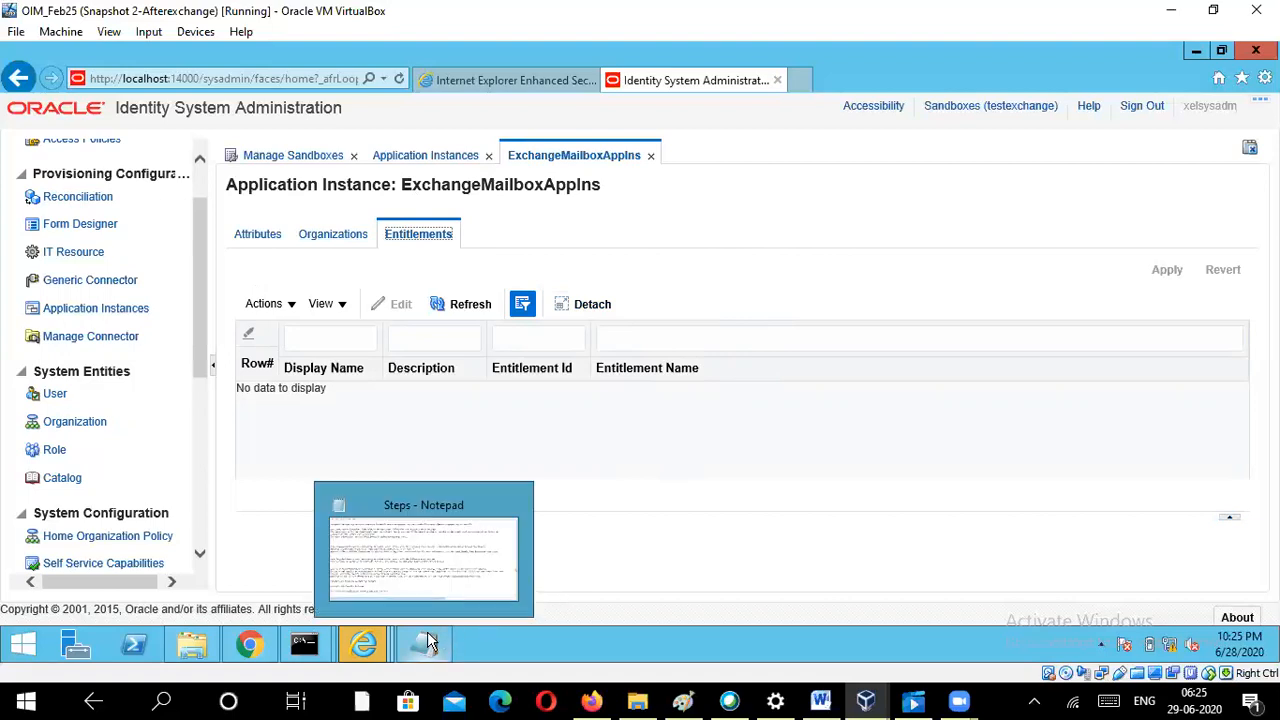
pyautogui.click(449, 562)
pyautogui.tripleClick(455, 563)
pyautogui.click(462, 566)
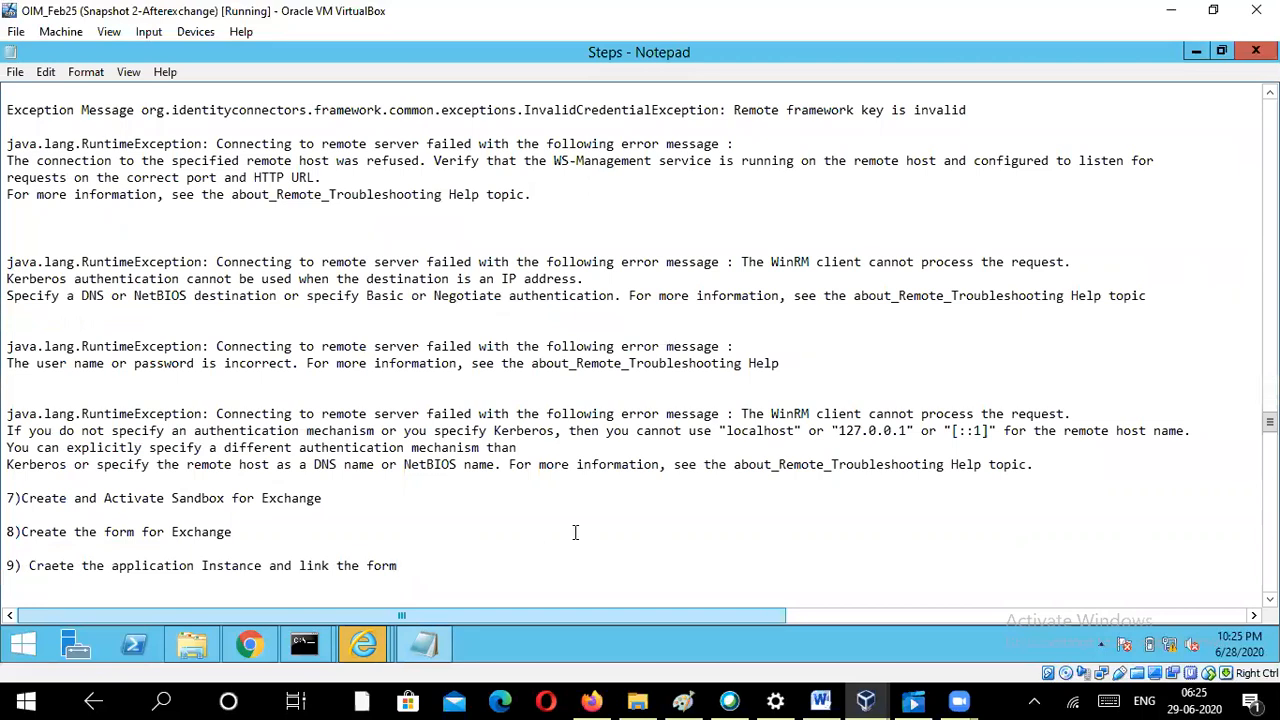
pyautogui.press('Return')
pyautogui.press('Return')
pyautogui.write('10 )')
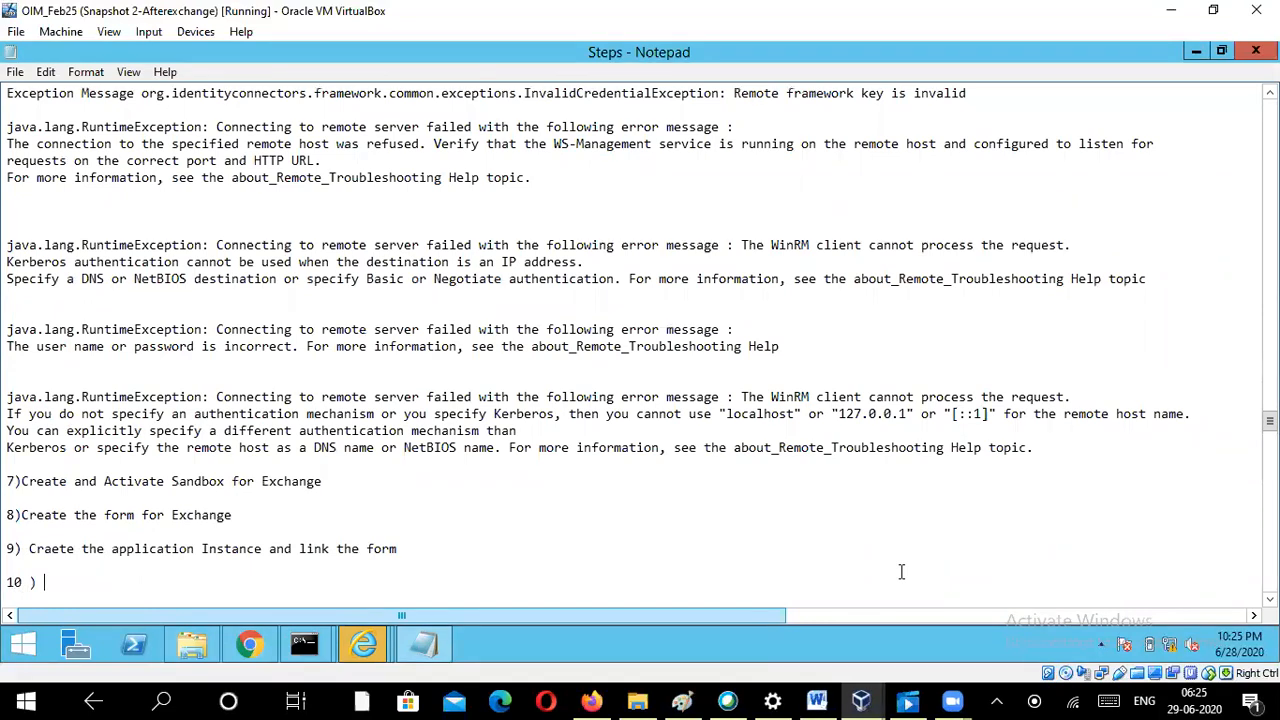
pyautogui.write('Pu')
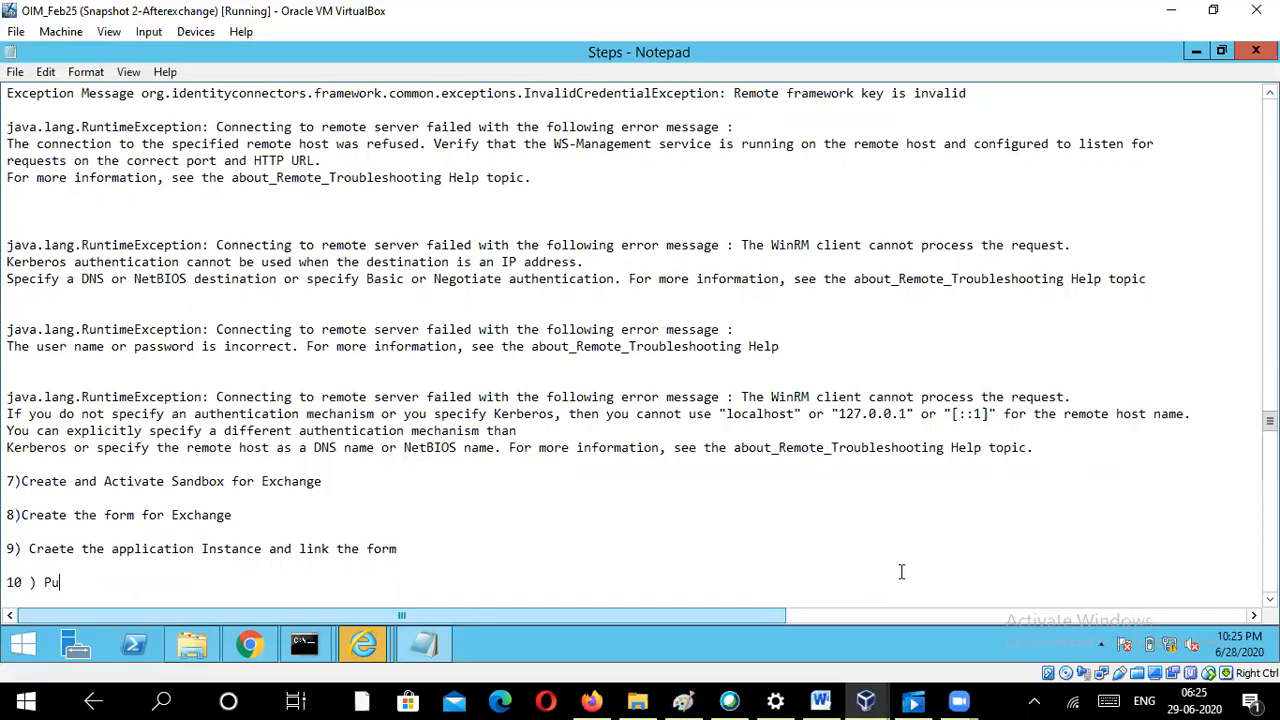
pyautogui.write('blishing the Sandbox')
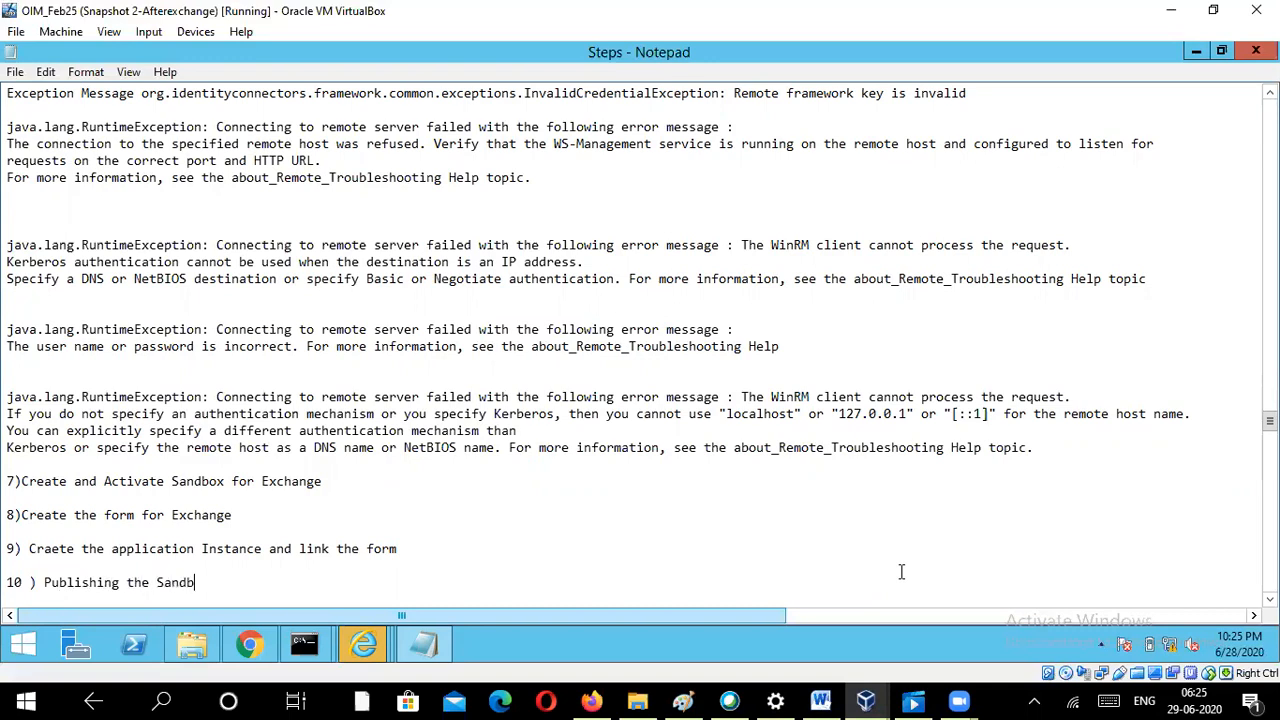